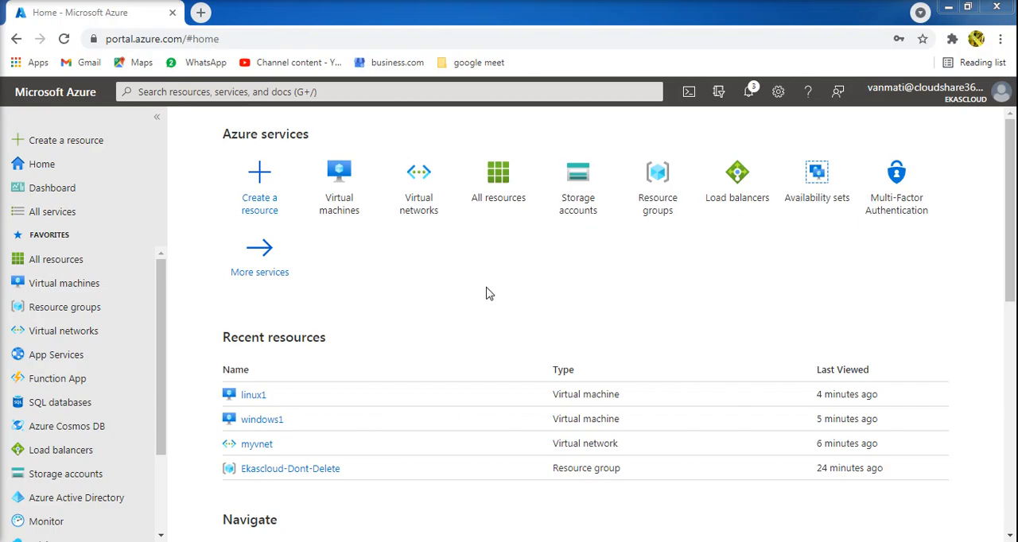
- Switch to the 168.61.37.30 remote desktop session and open its network connections with ncpa.cpl
{"action": "left_click", "coordinate": [488, 479]}
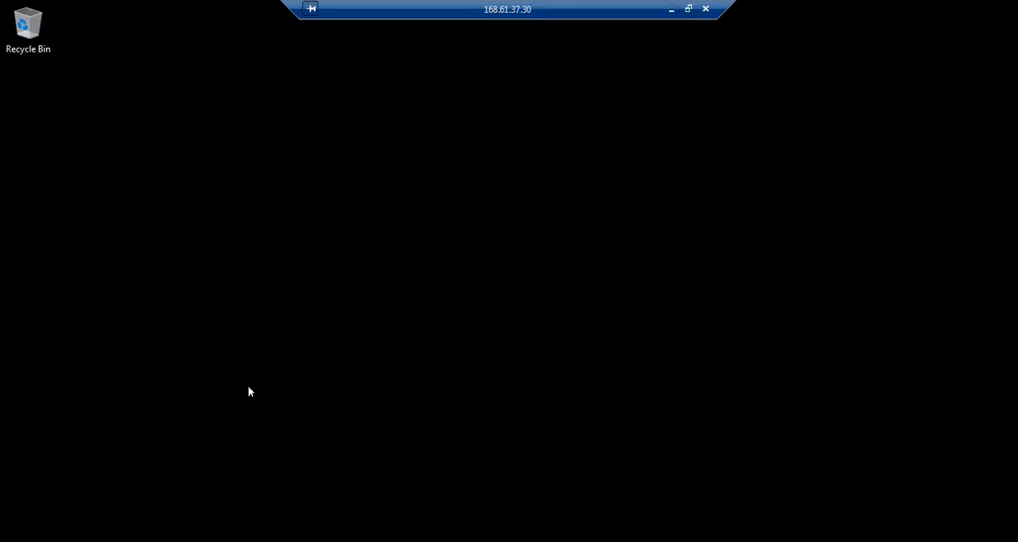
{"action": "left_click", "coordinate": [55, 541]}
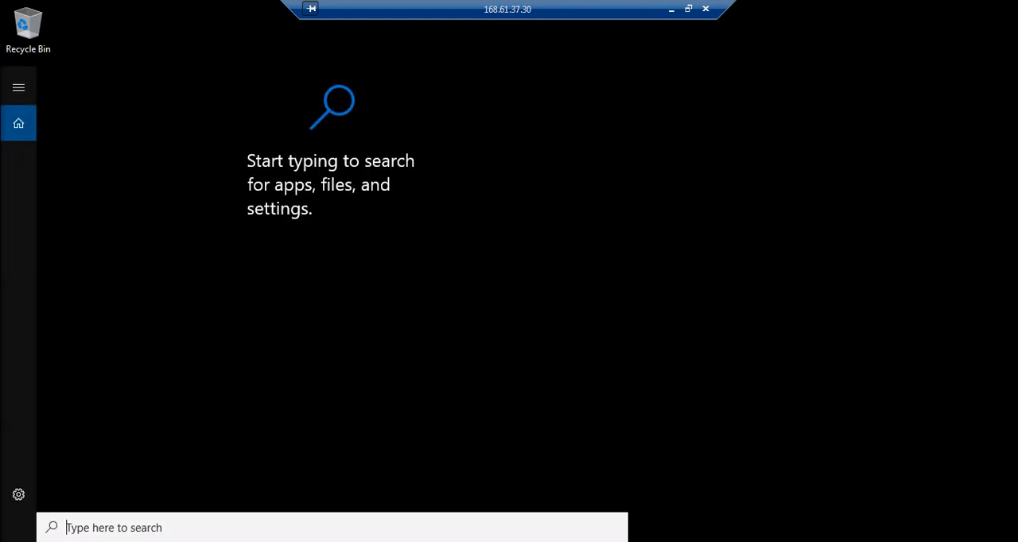
{"action": "type", "text": "ncpa"}
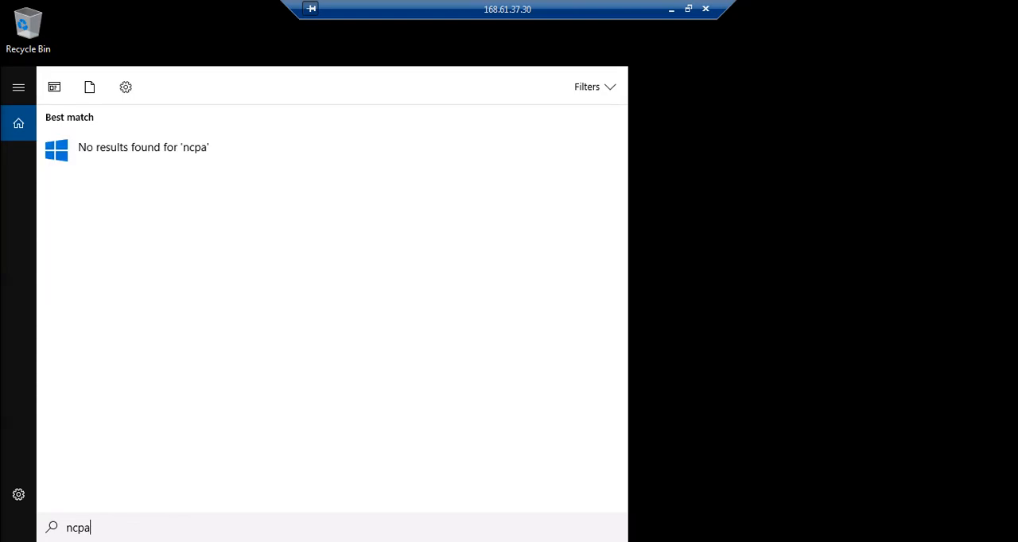
{"action": "type", "text": ".cpl"}
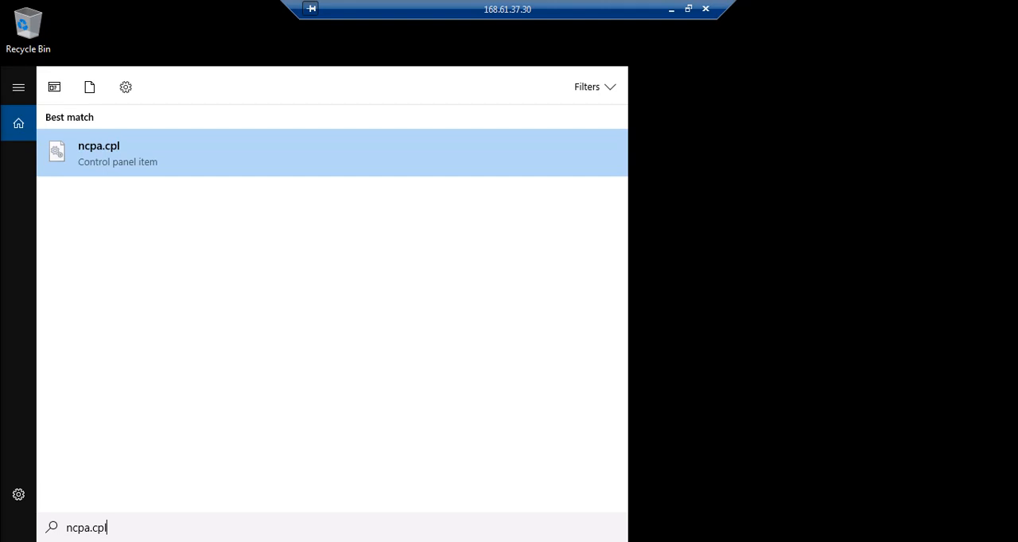
{"action": "key", "text": "Return"}
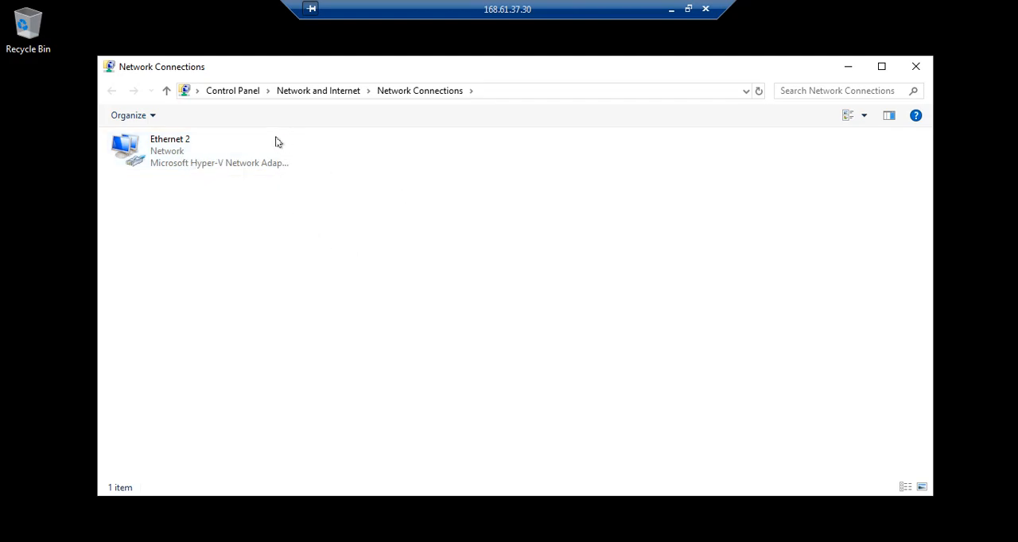
- Disable the Ethernet 2 adapter on the remote machine and return to the Azure portal in the browser
{"action": "right_click", "coordinate": [222, 156]}
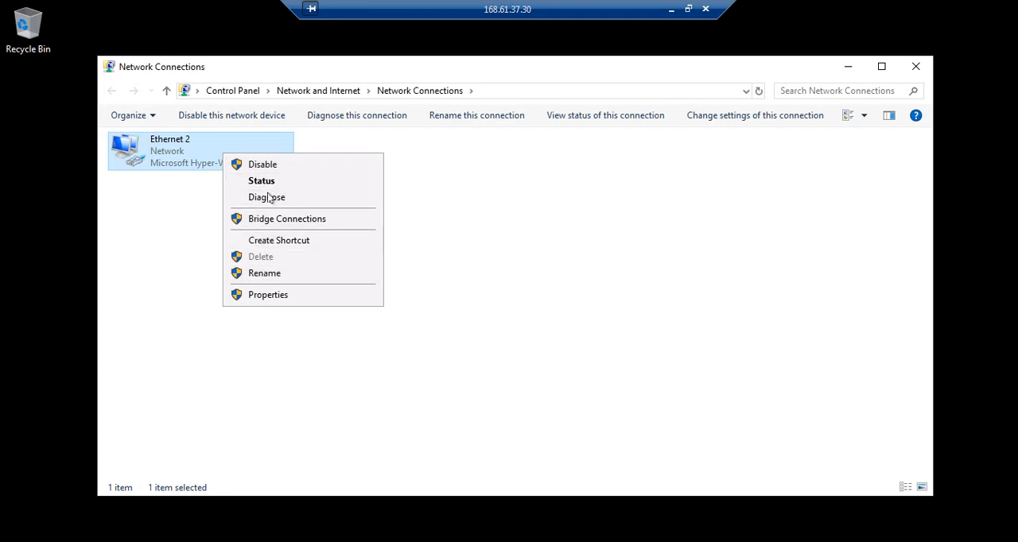
{"action": "left_click", "coordinate": [267, 165]}
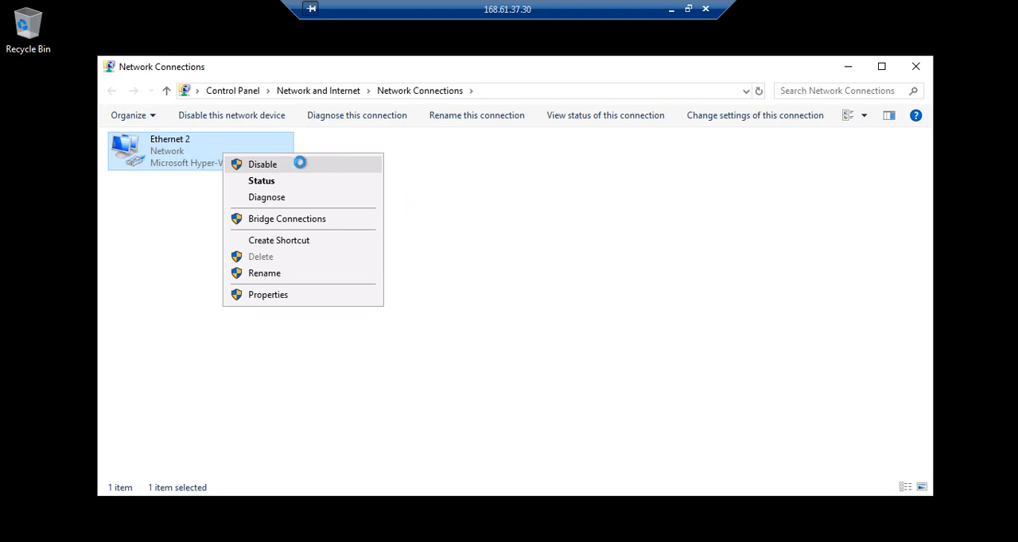
{"action": "left_click", "coordinate": [672, 9]}
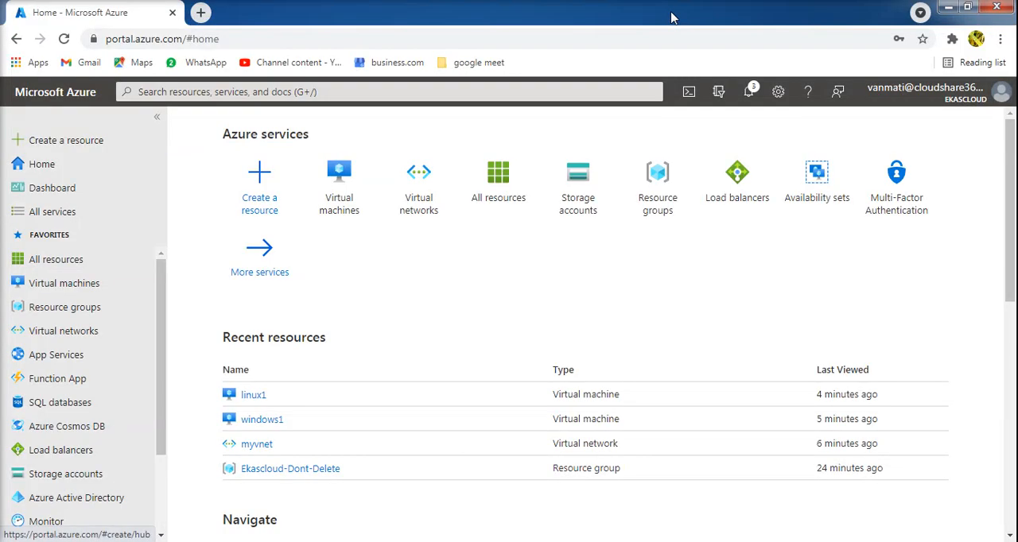
{"action": "left_click", "coordinate": [535, 527]}
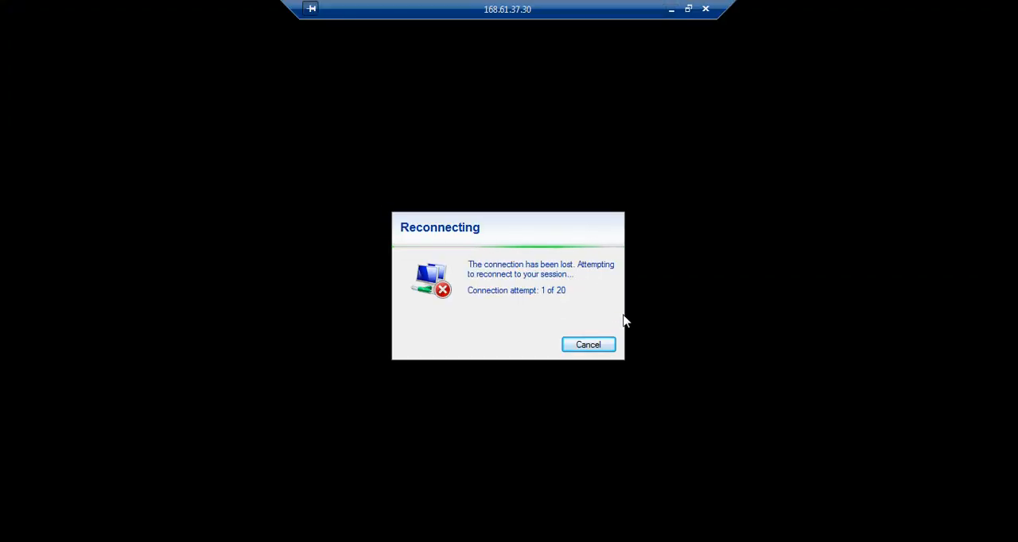
{"action": "left_click", "coordinate": [671, 10]}
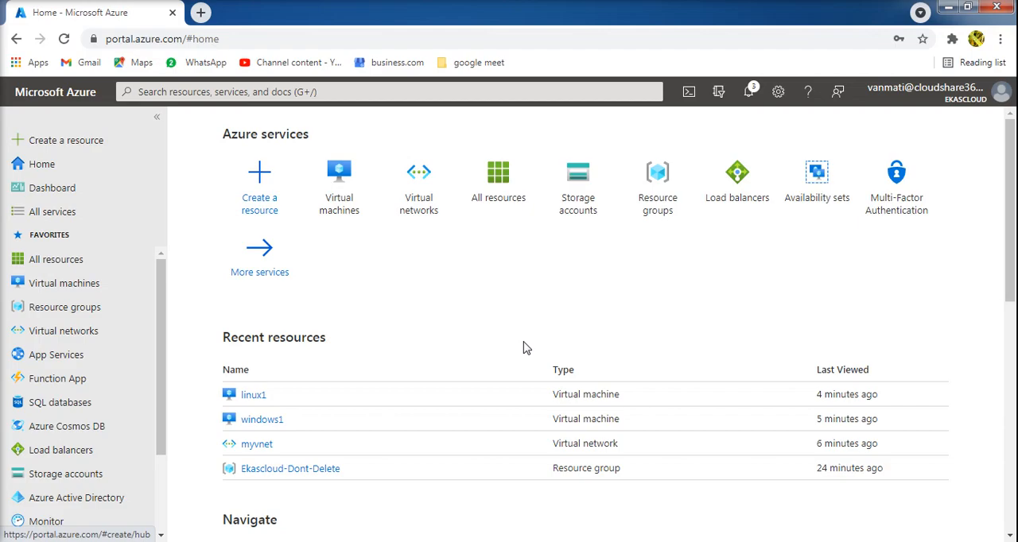
- Search the Azure portal for "net" and open the Network interfaces service
{"action": "left_click", "coordinate": [443, 93]}
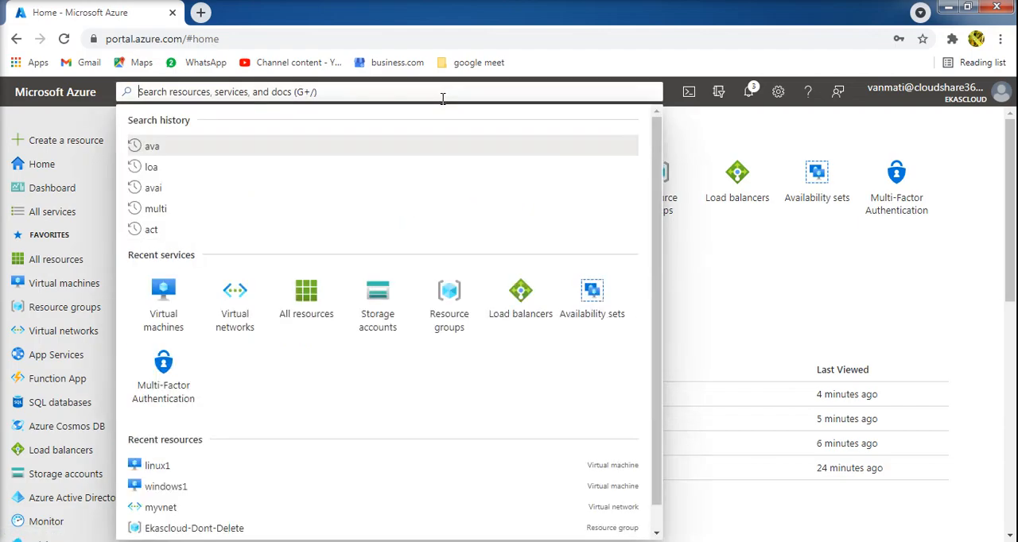
{"action": "type", "text": "net"}
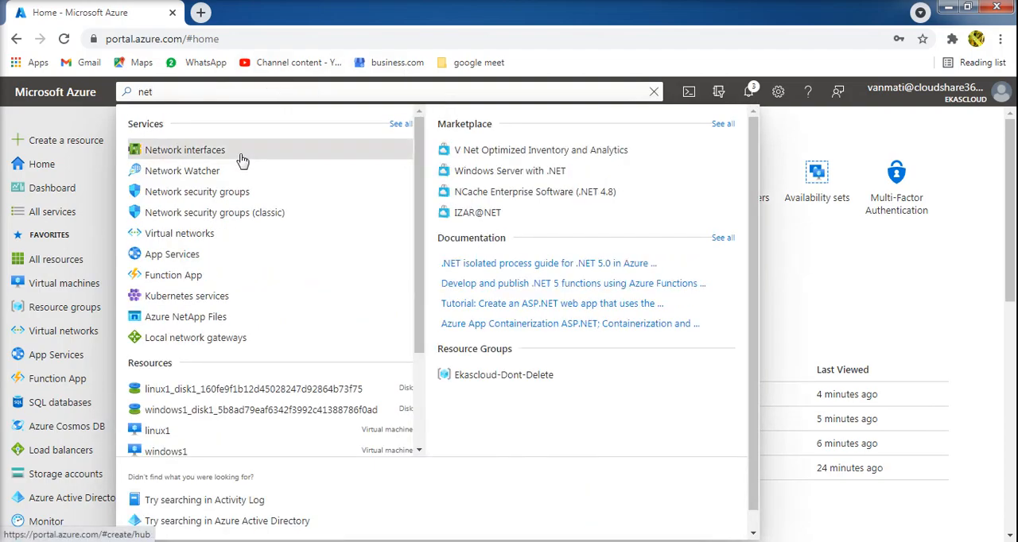
{"action": "left_click", "coordinate": [243, 153]}
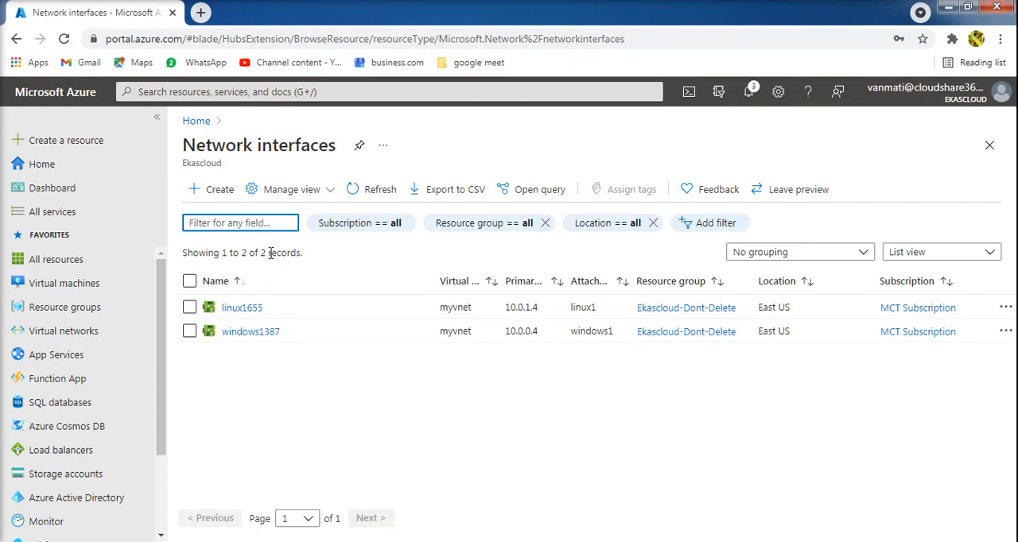
- Start a new network interface named externalnic in resource group Ekascloud-Dont-Delete, with region (US) East US
{"action": "left_click", "coordinate": [225, 196]}
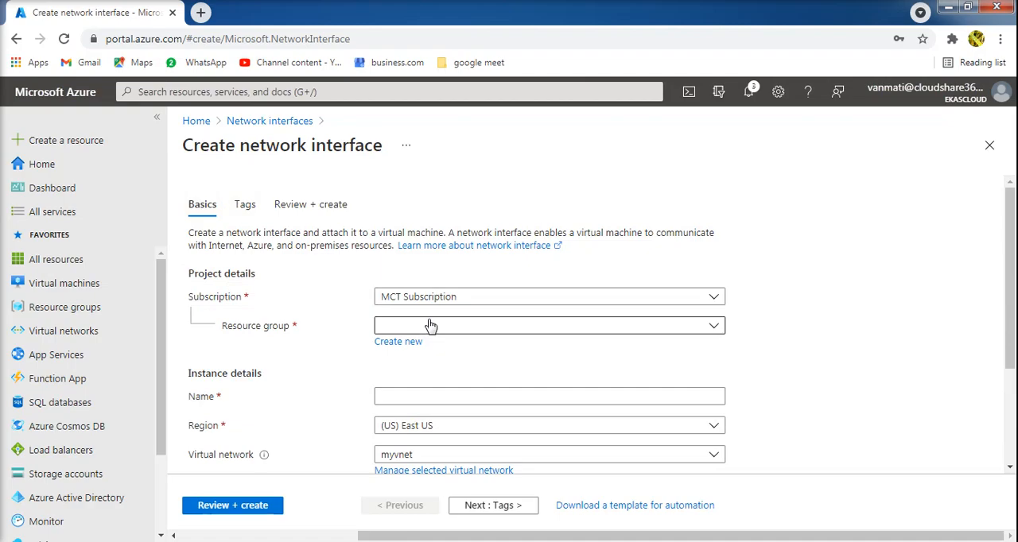
{"action": "left_click", "coordinate": [430, 325]}
{"action": "left_click", "coordinate": [426, 375]}
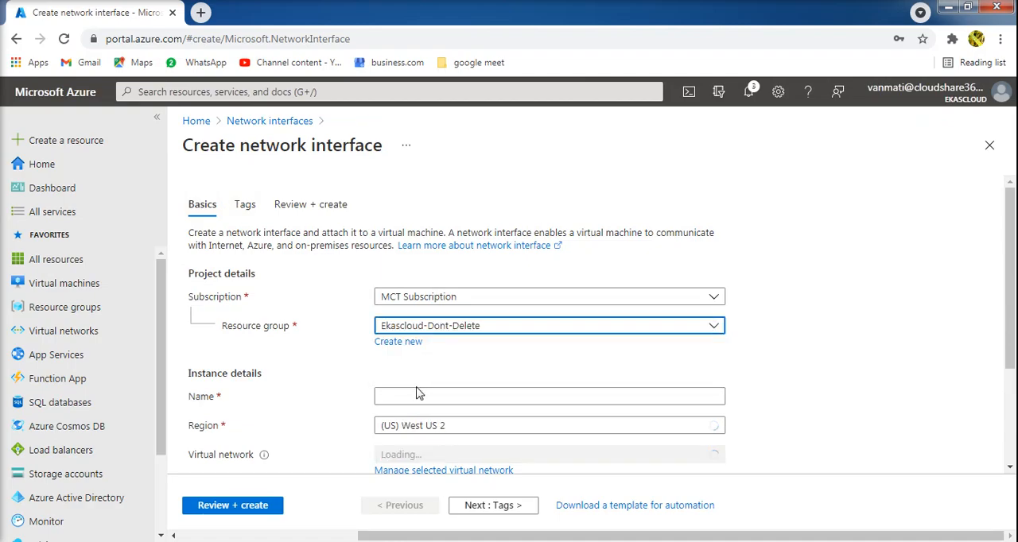
{"action": "left_click", "coordinate": [415, 395]}
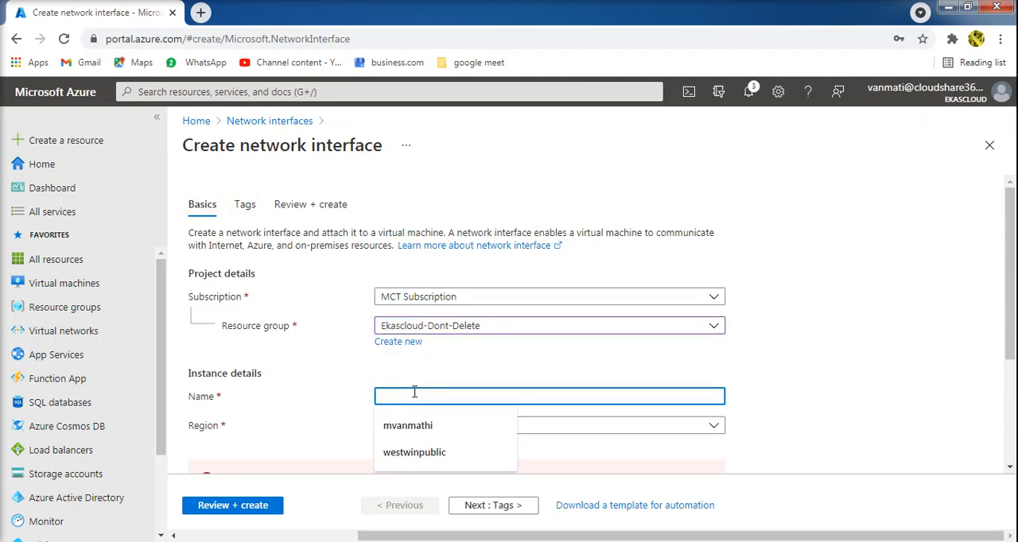
{"action": "type", "text": "ext"}
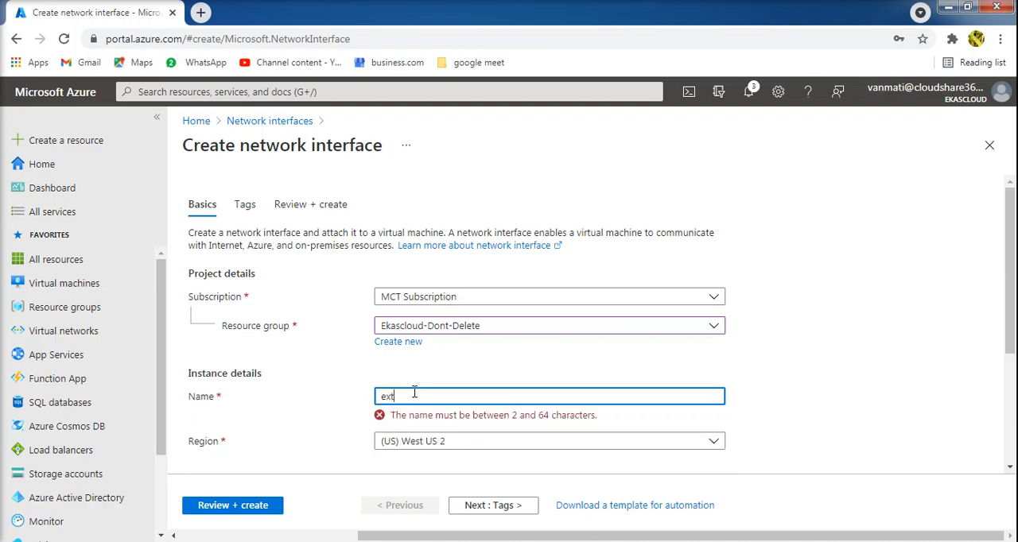
{"action": "type", "text": "ernal"}
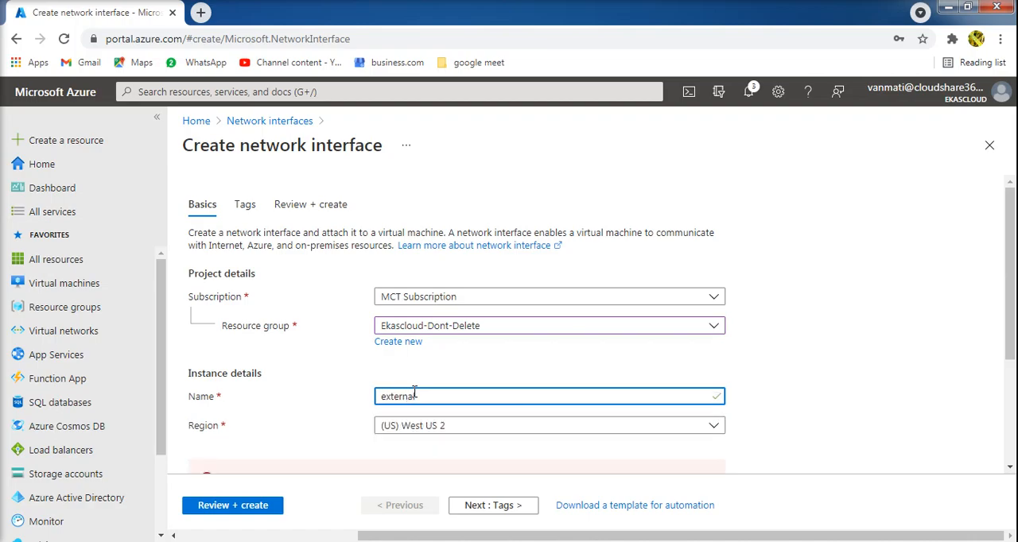
{"action": "type", "text": "nic"}
{"action": "left_click", "coordinate": [485, 437]}
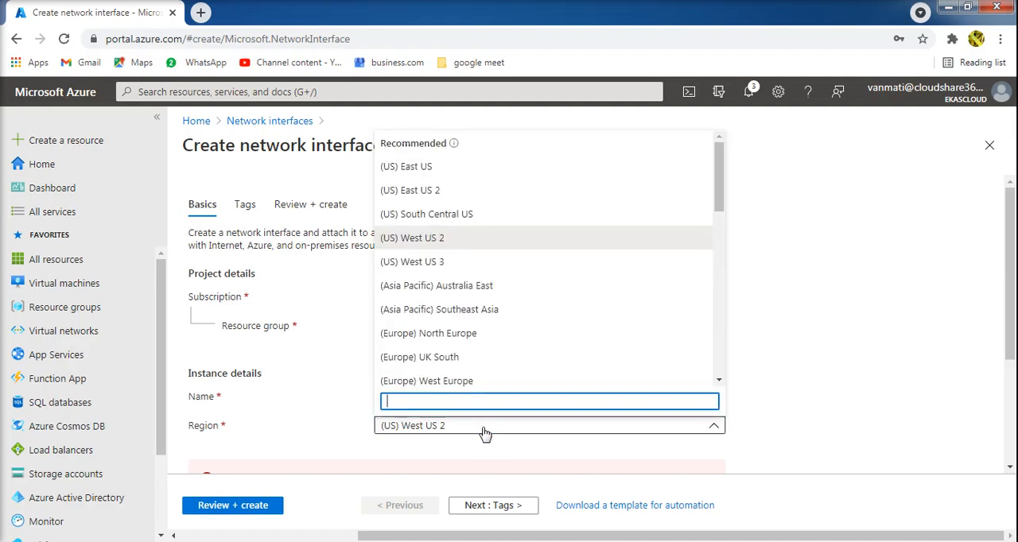
{"action": "left_click", "coordinate": [407, 169]}
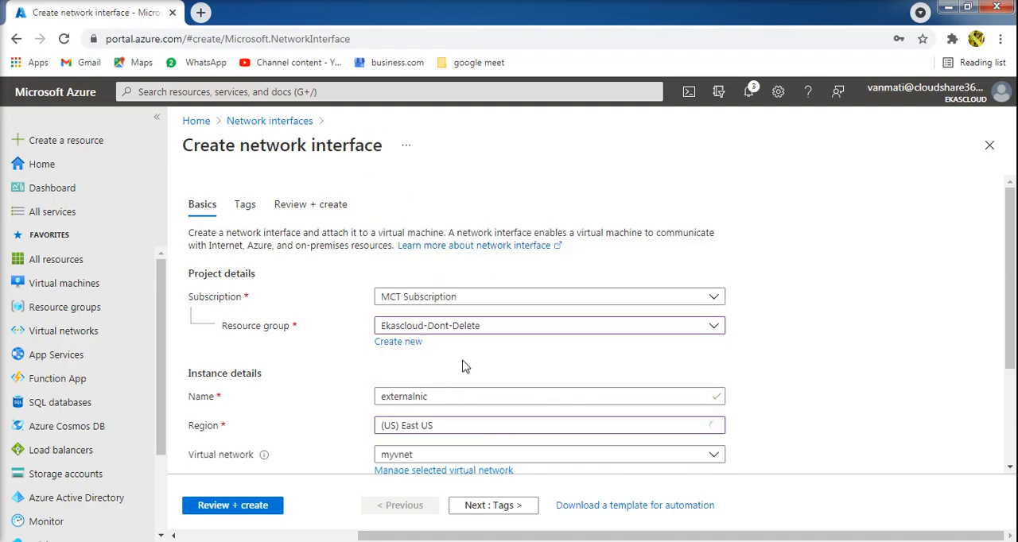
- Switch the network interface's private IP address assignment to Static
{"action": "scroll", "coordinate": [465, 364], "scroll_direction": "down", "scroll_amount": 2}
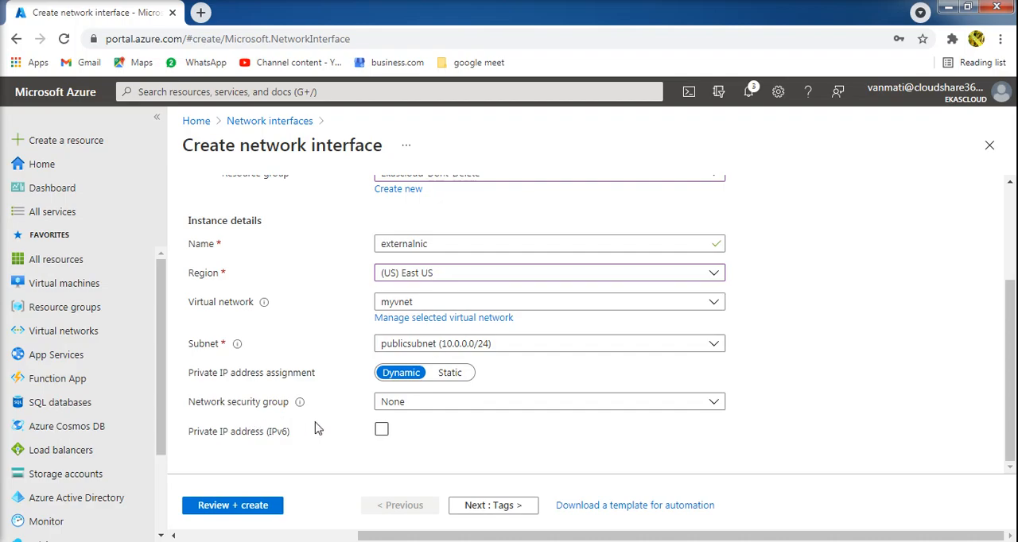
{"action": "left_click", "coordinate": [450, 375]}
{"action": "left_click", "coordinate": [477, 406]}
{"action": "left_click", "coordinate": [550, 374]}
{"action": "scroll", "coordinate": [550, 380], "scroll_direction": "down", "scroll_amount": 1}
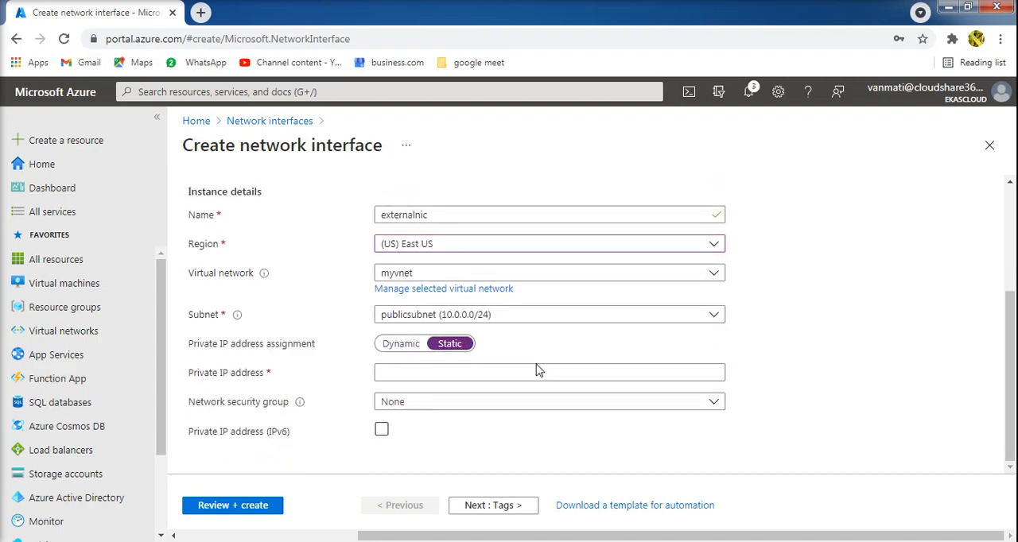
- Set the network interface's static private IP address to 10.0.0.100
{"action": "left_click", "coordinate": [528, 371]}
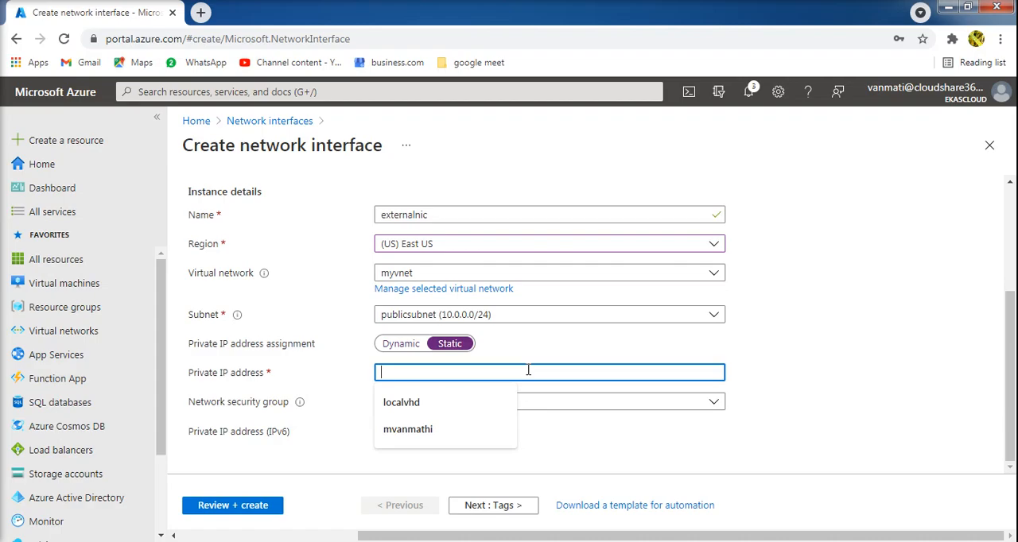
{"action": "type", "text": "10"}
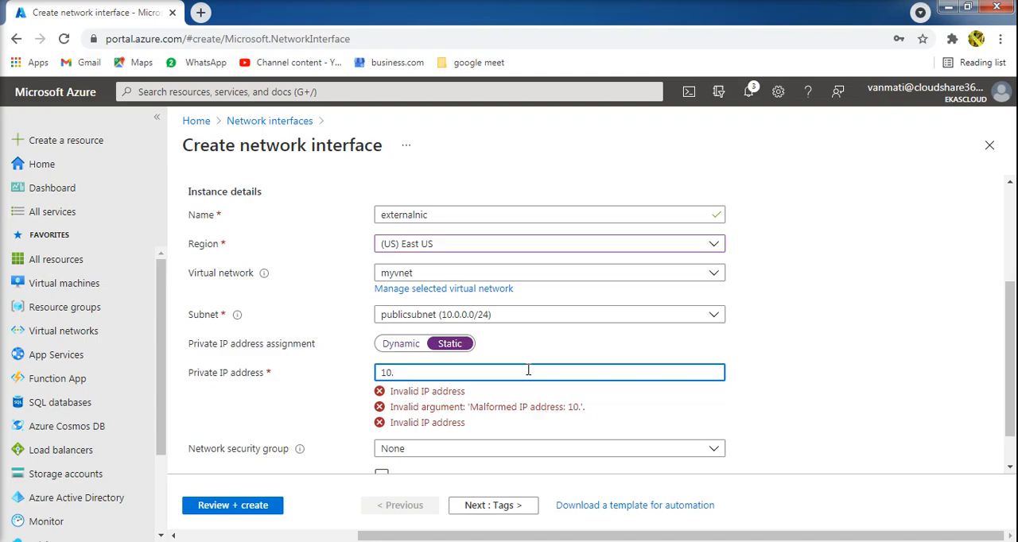
{"action": "type", "text": ".0.1.0"}
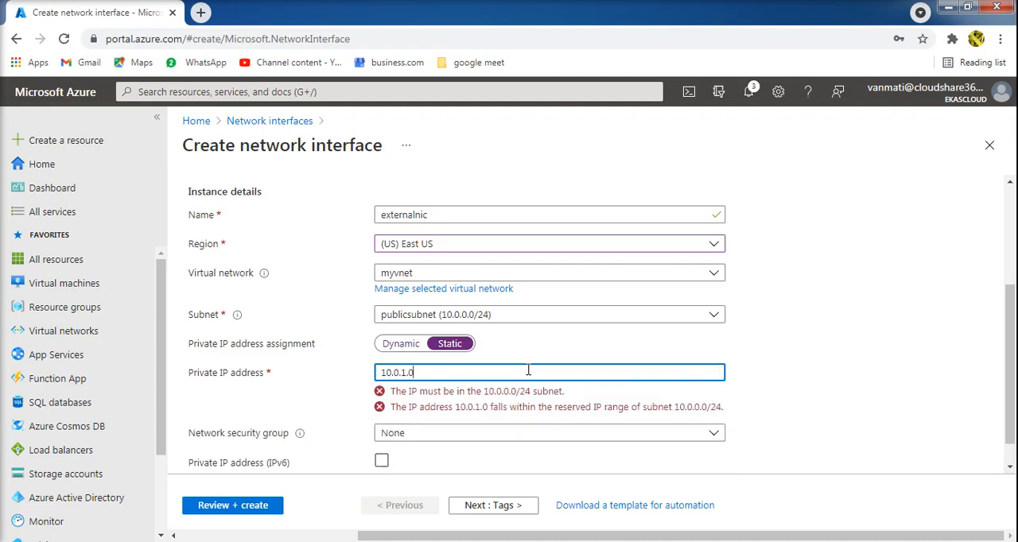
{"action": "key", "text": "BackSpace"}
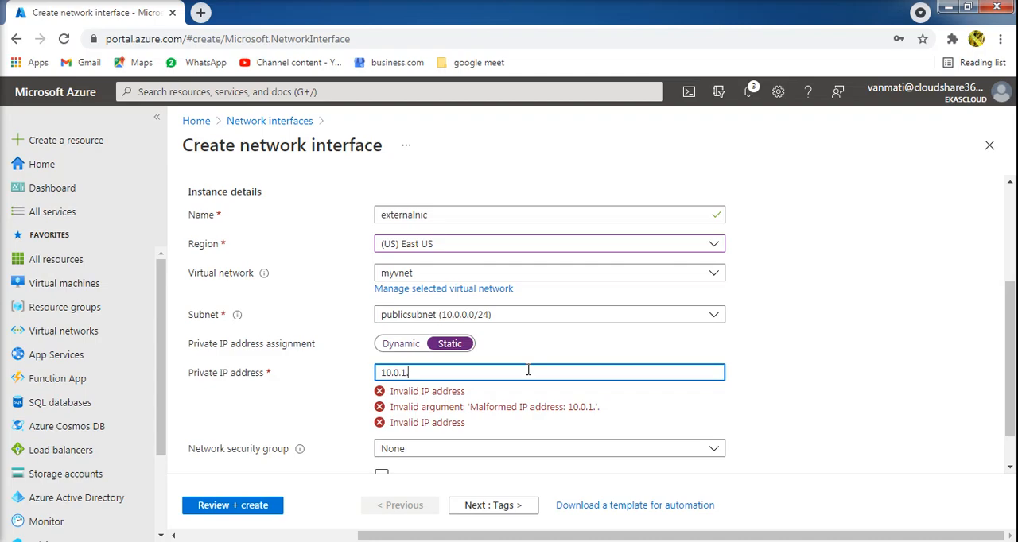
{"action": "type", "text": "1"}
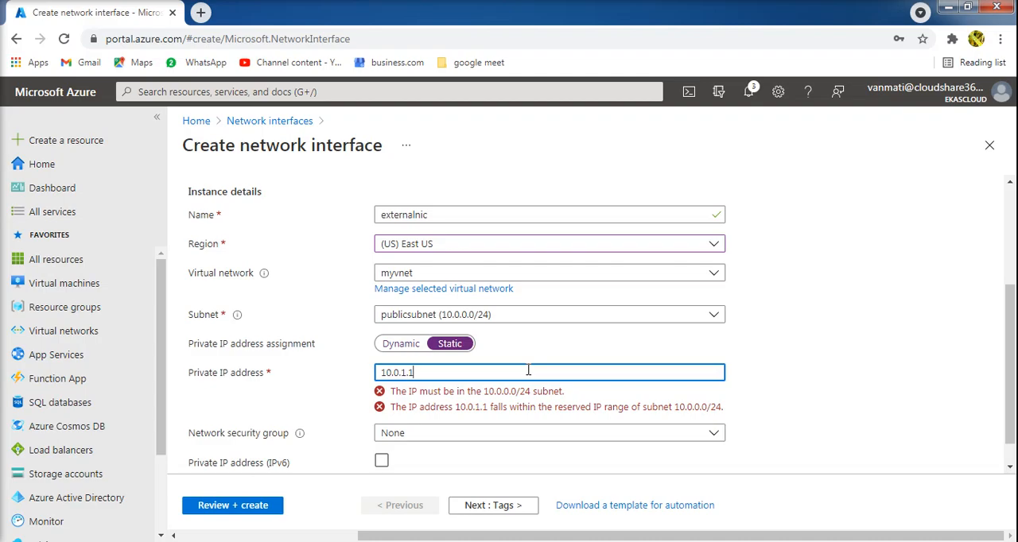
{"action": "key", "text": "BackSpace"}
{"action": "type", "text": "100"}
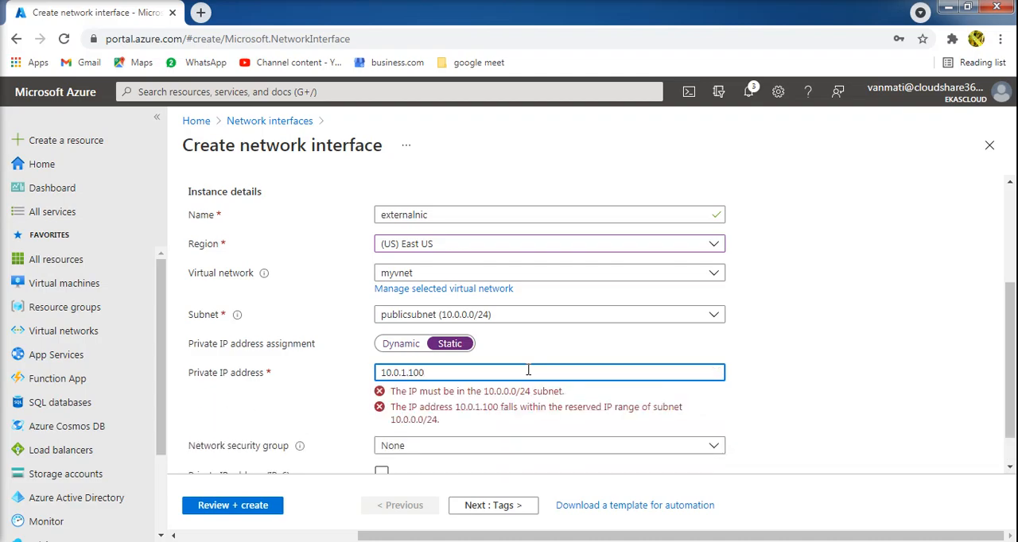
{"action": "key", "text": "BackSpace"}
{"action": "type", "text": "0"}
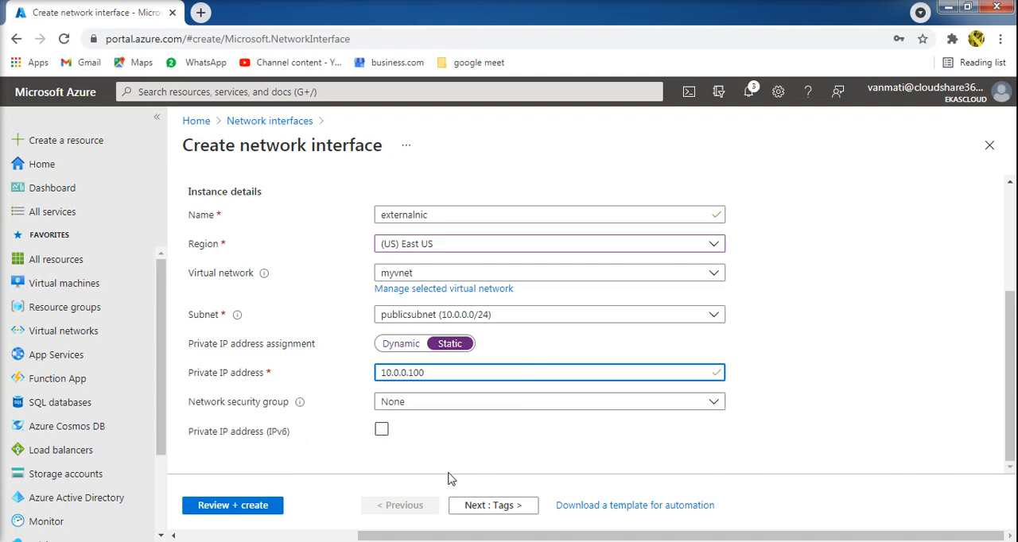
{"action": "left_click", "coordinate": [508, 448]}
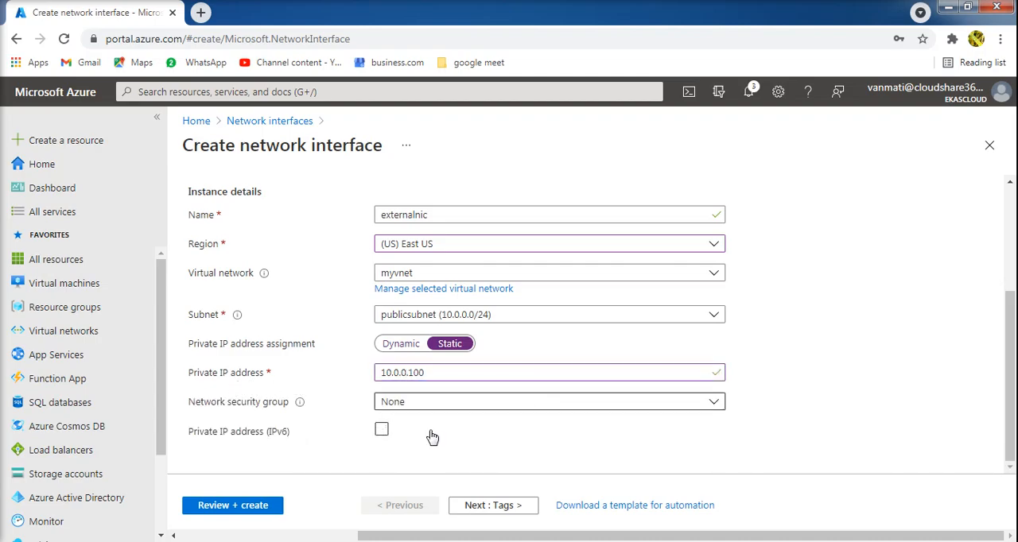
{"action": "left_click", "coordinate": [466, 440]}
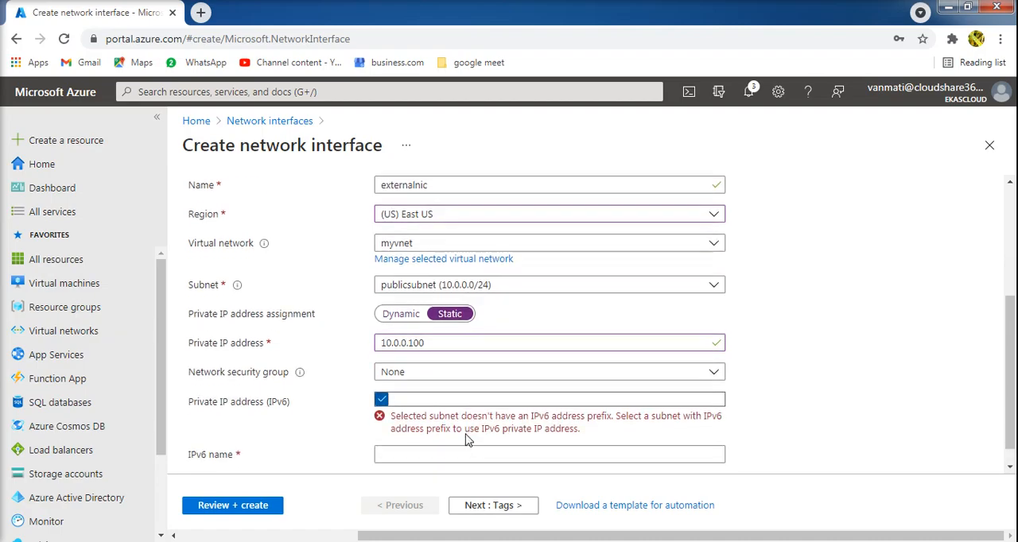
{"action": "left_click", "coordinate": [378, 426]}
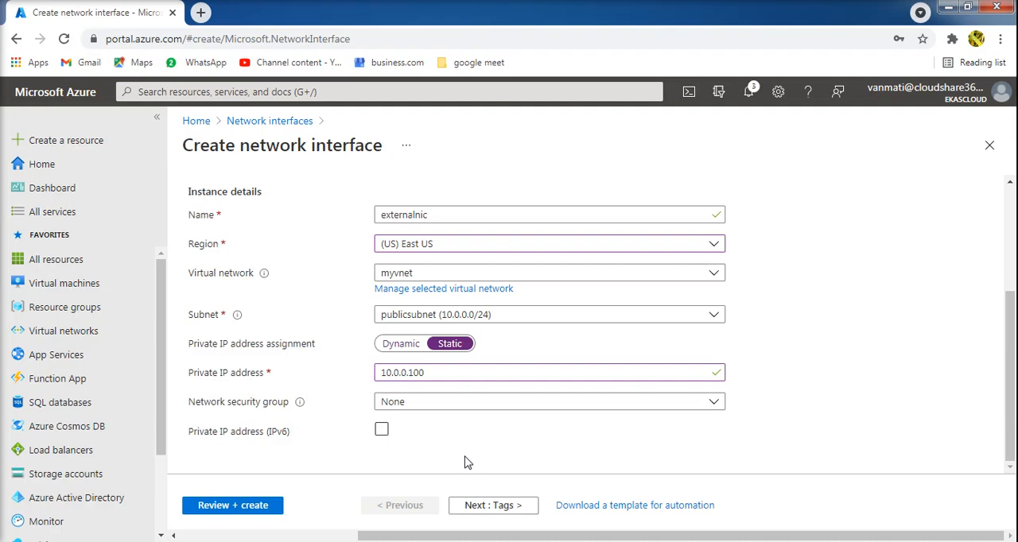
- Create the externalnic network interface without any tags and open the deployed resource
{"action": "left_click", "coordinate": [502, 509]}
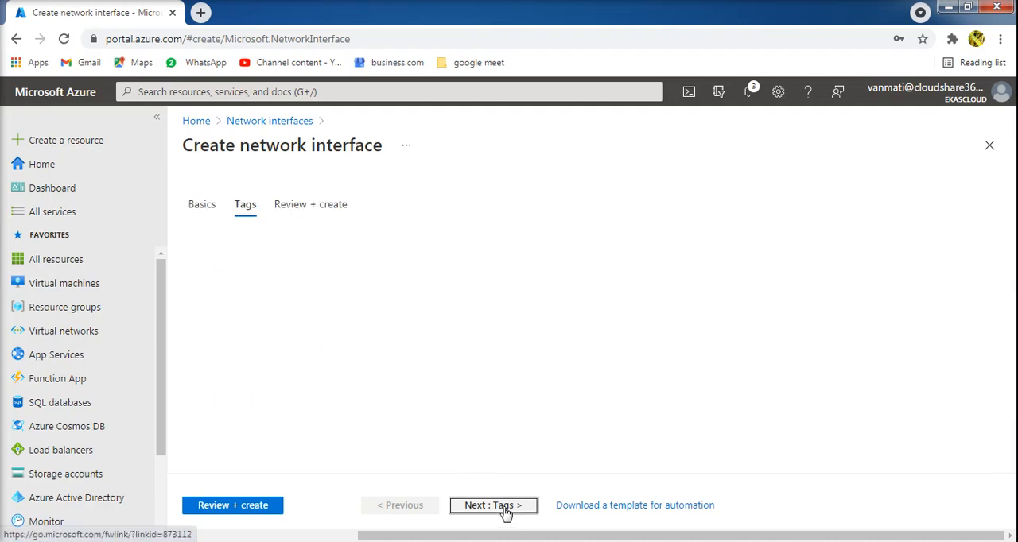
{"action": "left_click", "coordinate": [502, 509]}
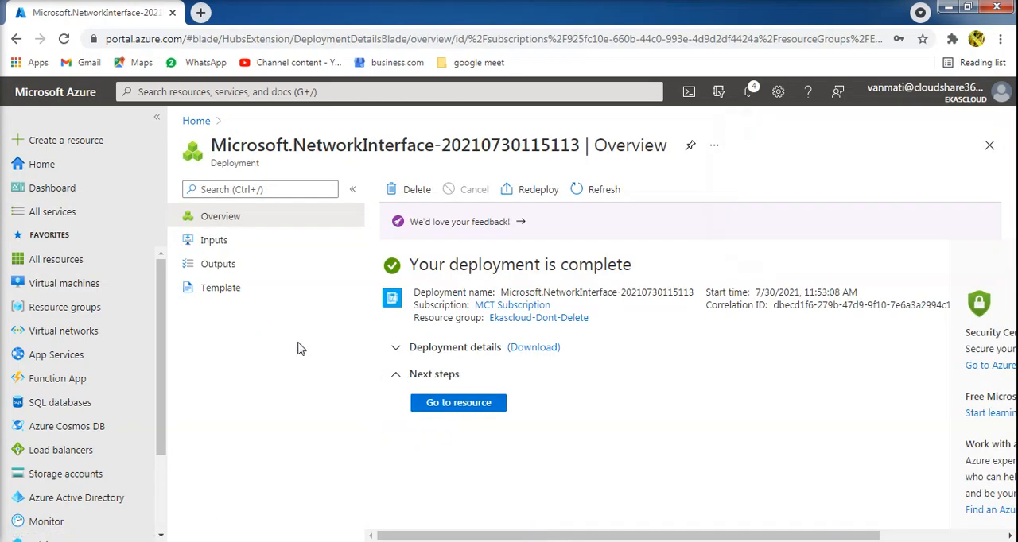
{"action": "left_click", "coordinate": [446, 404]}
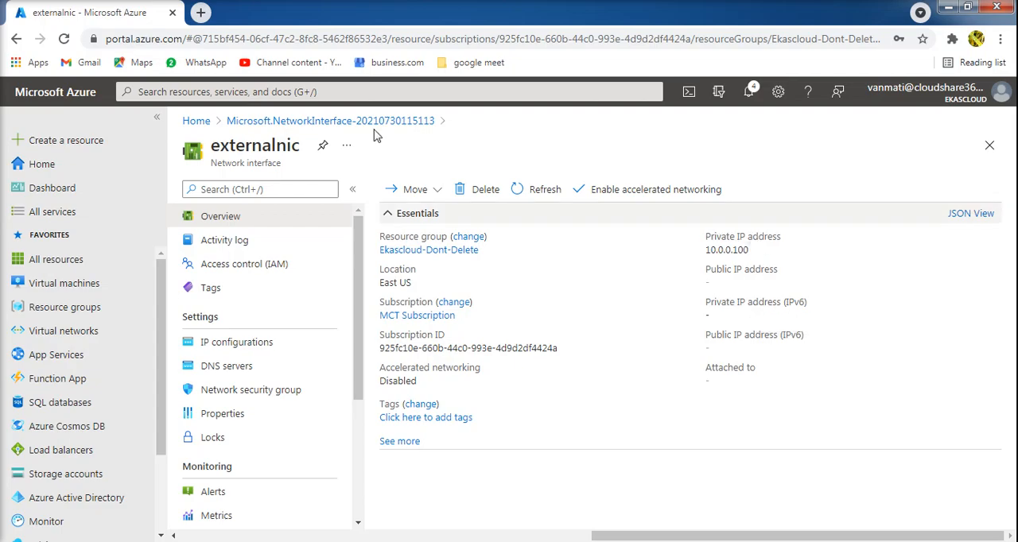
- Find the Public IP addresses service and start creating a new public IP address
{"action": "left_click", "coordinate": [322, 92]}
{"action": "type", "text": "public"}
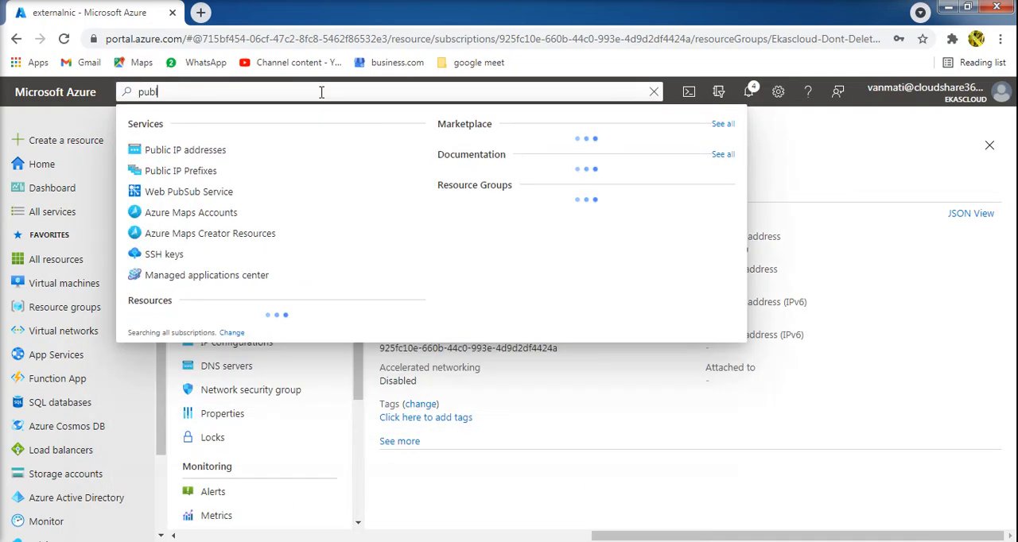
{"action": "key", "text": "Return"}
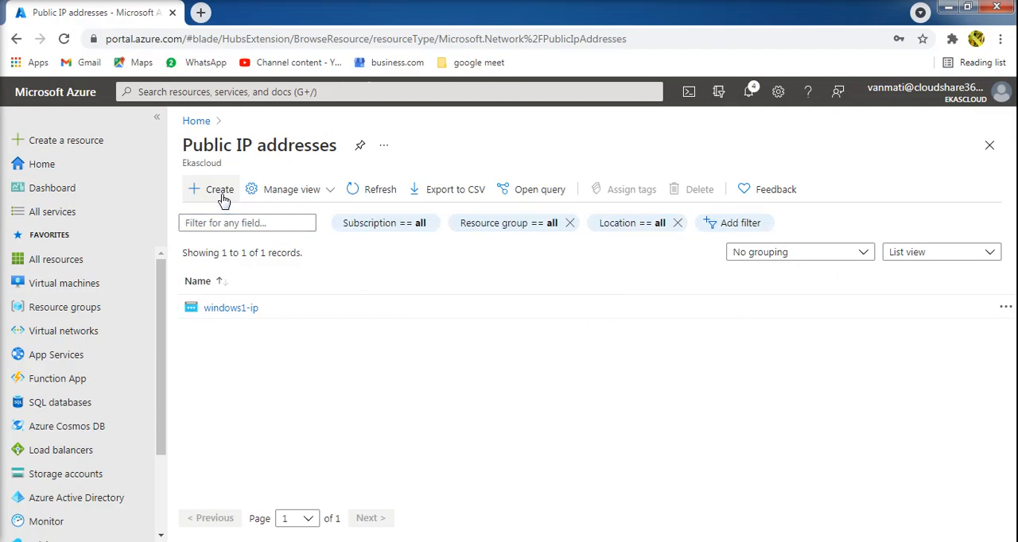
{"action": "left_click", "coordinate": [223, 196]}
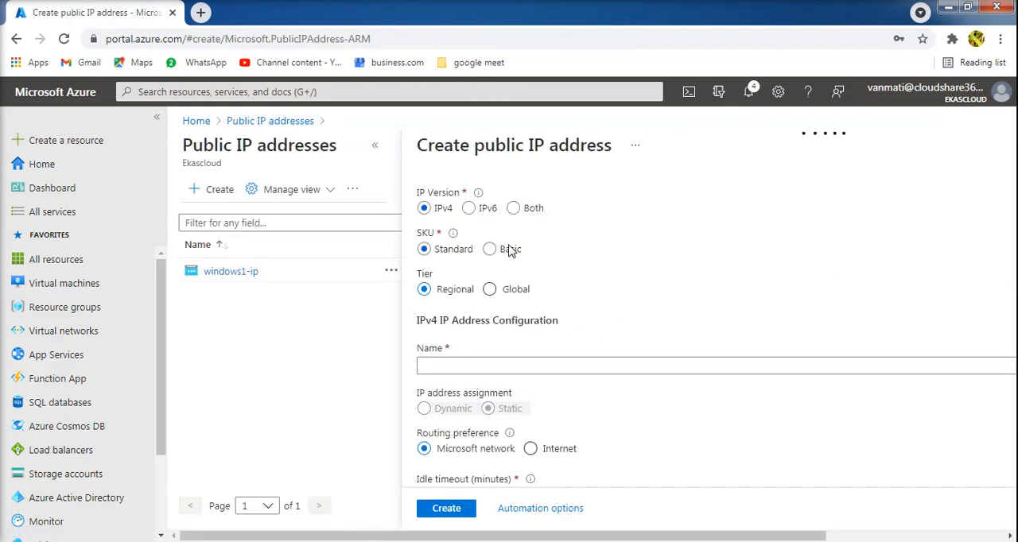
- Give the new public IP address the Basic SKU, the name externalip and Static assignment
{"action": "left_click", "coordinate": [489, 249]}
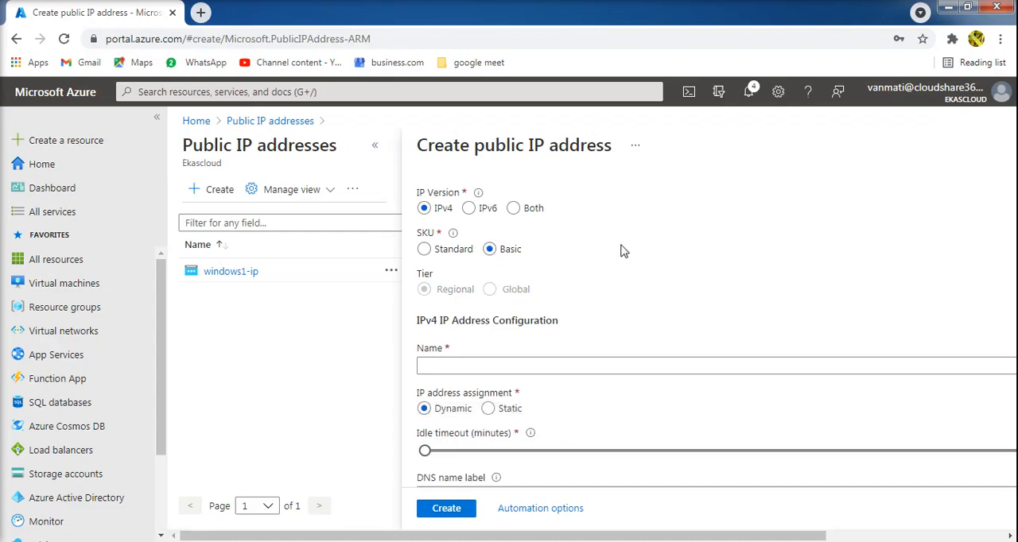
{"action": "scroll", "coordinate": [624, 252], "scroll_direction": "down", "scroll_amount": 2}
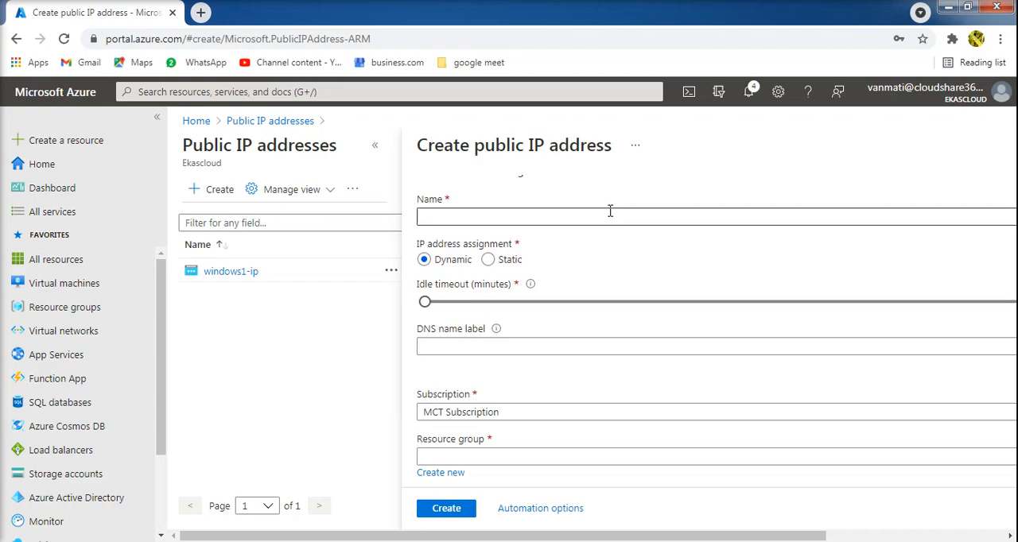
{"action": "left_click", "coordinate": [610, 211]}
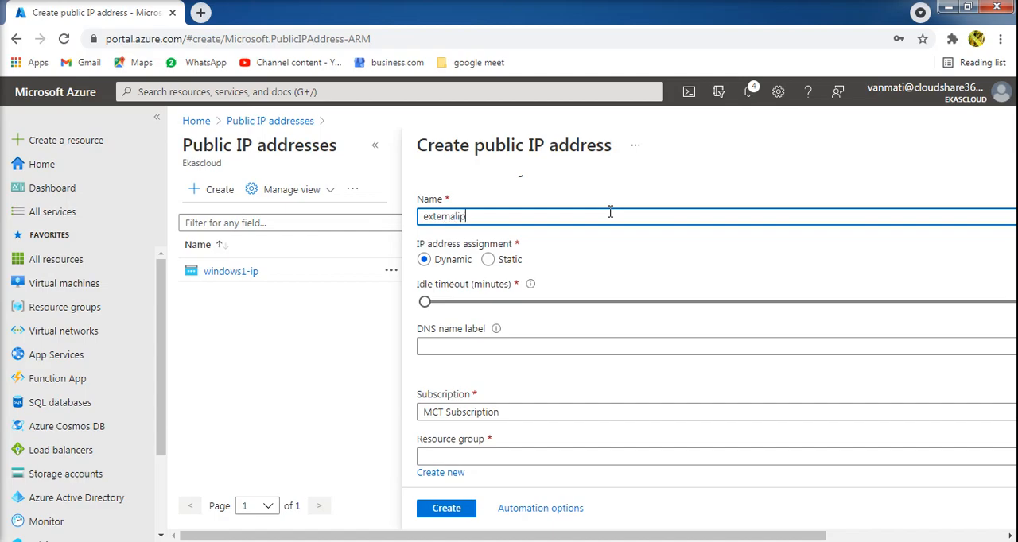
{"action": "left_click", "coordinate": [488, 261]}
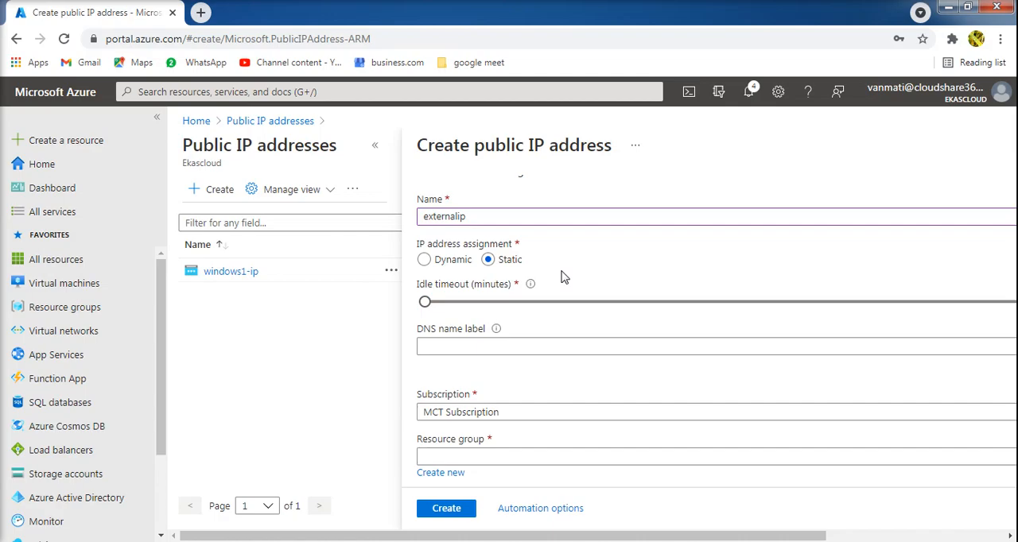
- Create the public IP address in resource group Ekascloud-Dont-Delete with location (US) East US
{"action": "scroll", "coordinate": [562, 276], "scroll_direction": "down", "scroll_amount": 2}
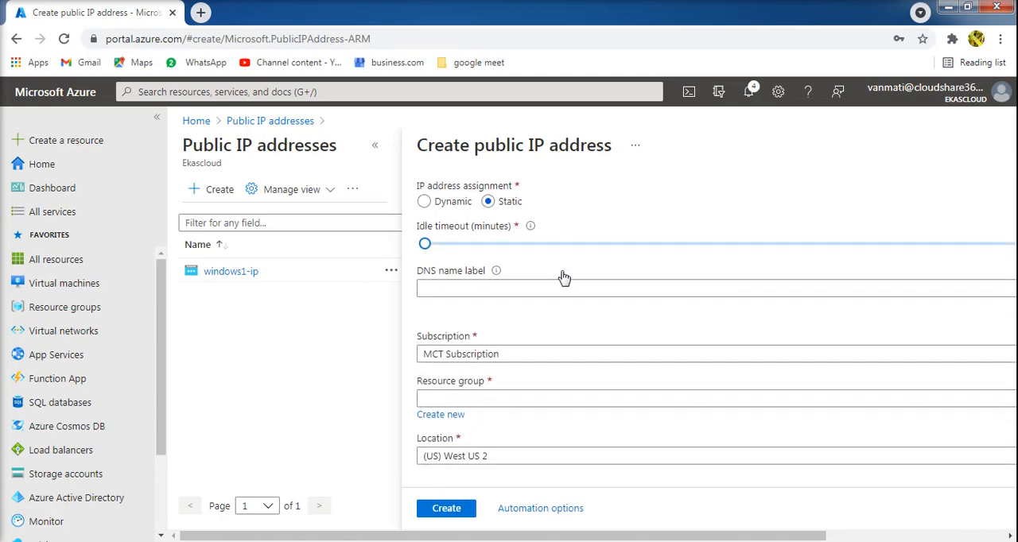
{"action": "left_click", "coordinate": [529, 408]}
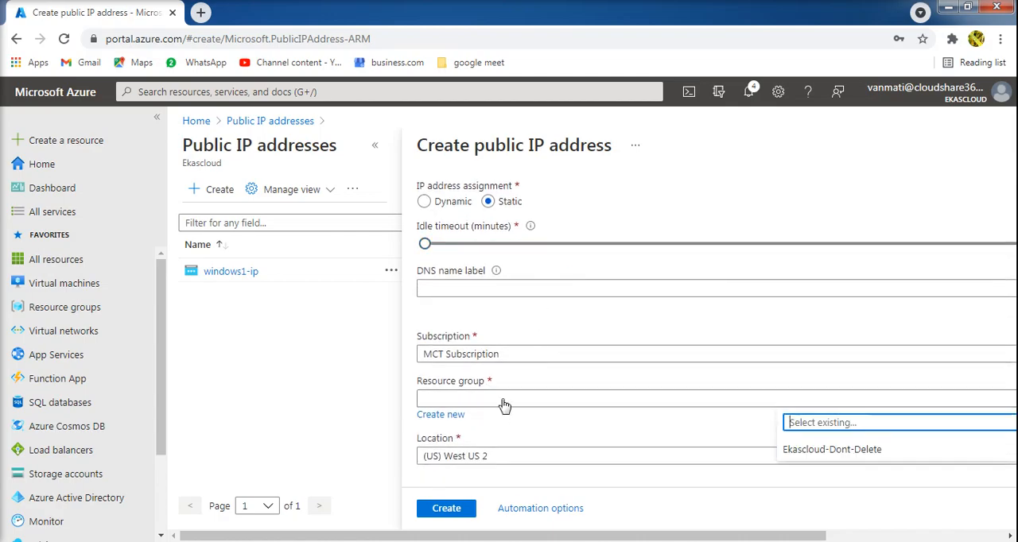
{"action": "left_click", "coordinate": [828, 450]}
{"action": "left_click", "coordinate": [590, 460]}
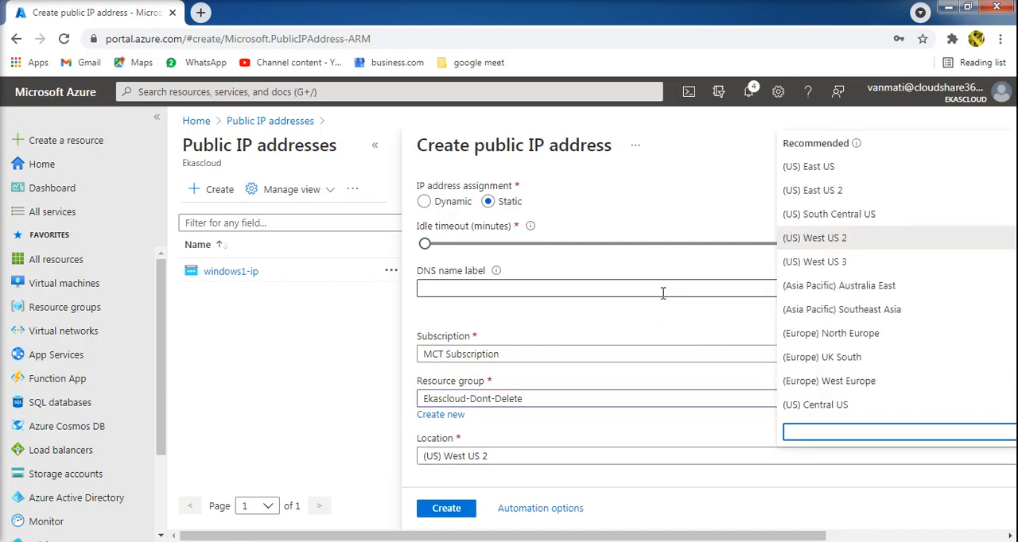
{"action": "left_click", "coordinate": [851, 166]}
{"action": "mouse_move", "coordinate": [488, 518]}
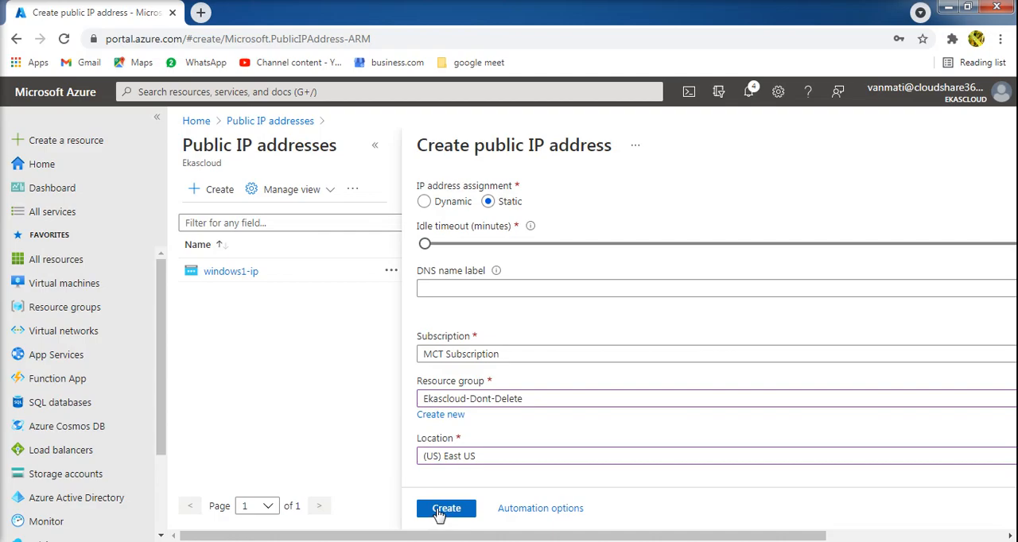
{"action": "left_click", "coordinate": [439, 511]}
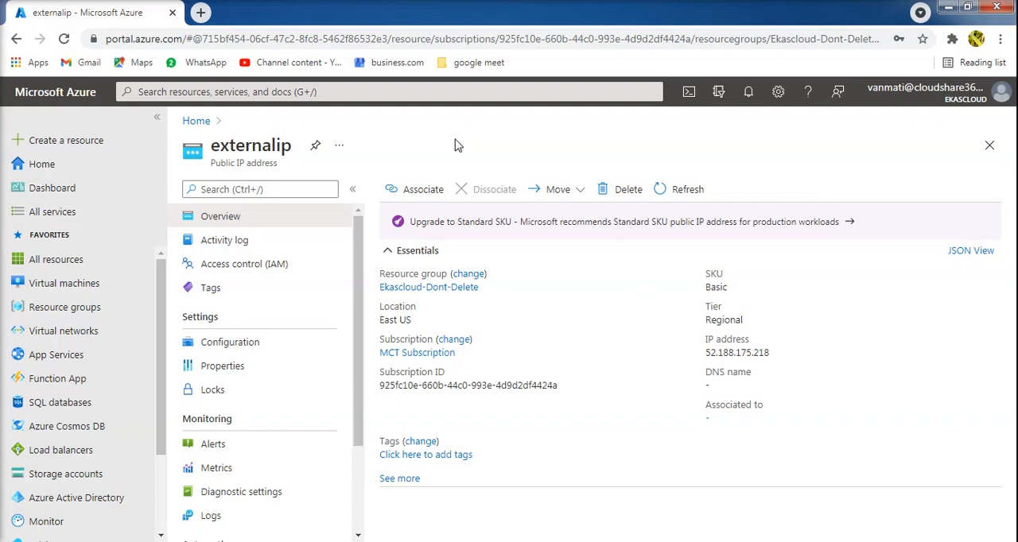
- Review the configuration settings of the externalip public IP address and return to its overview
{"action": "left_click", "coordinate": [245, 348]}
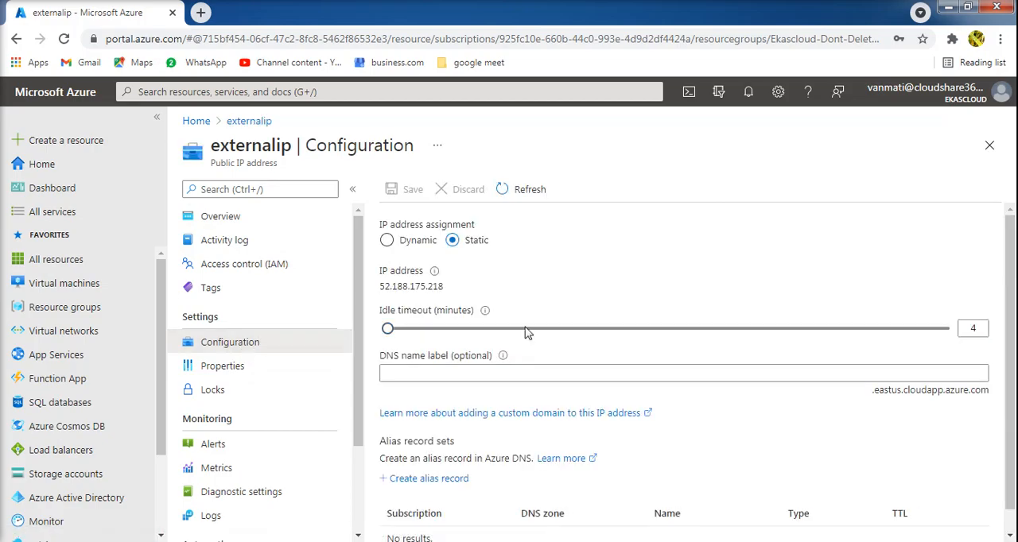
{"action": "scroll", "coordinate": [1013, 280], "scroll_direction": "down", "scroll_amount": 1}
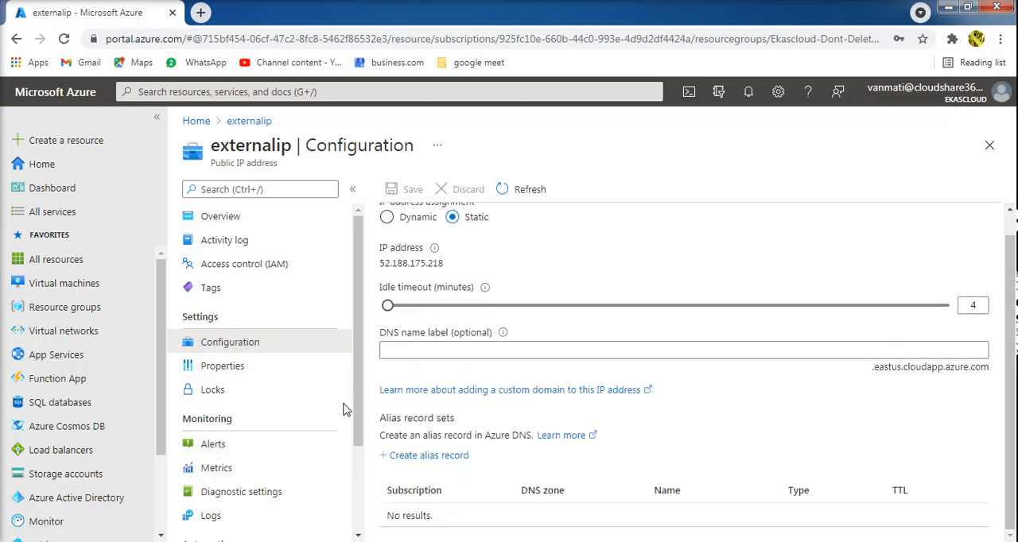
{"action": "left_click", "coordinate": [301, 228]}
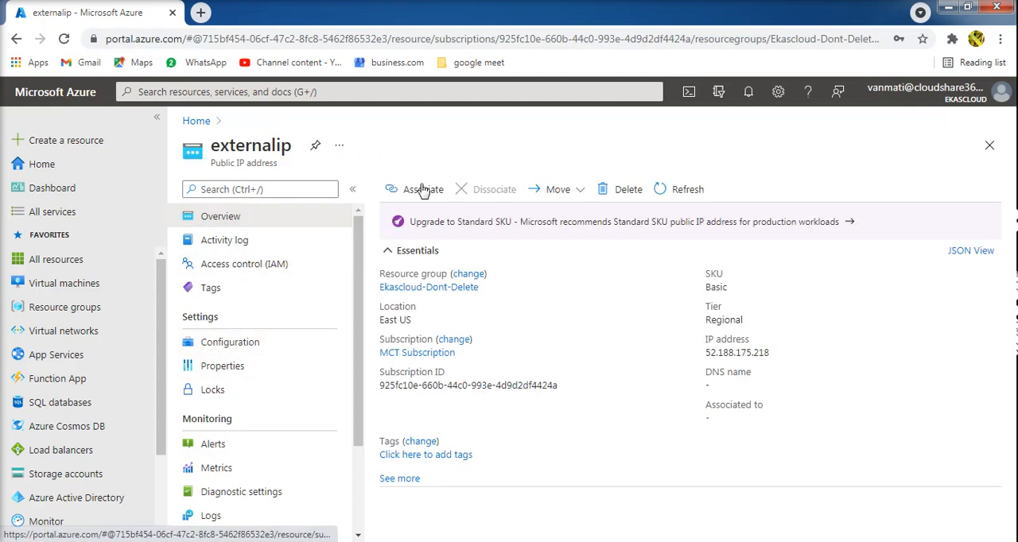
- Associate the externalip public IP address with the network interface externalnic
{"action": "left_click", "coordinate": [433, 192]}
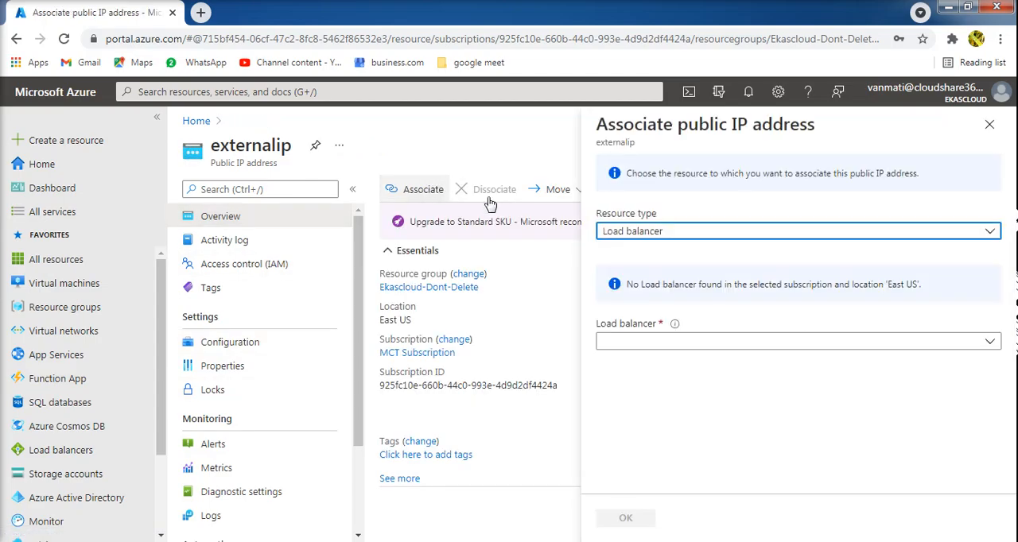
{"action": "left_click", "coordinate": [678, 236]}
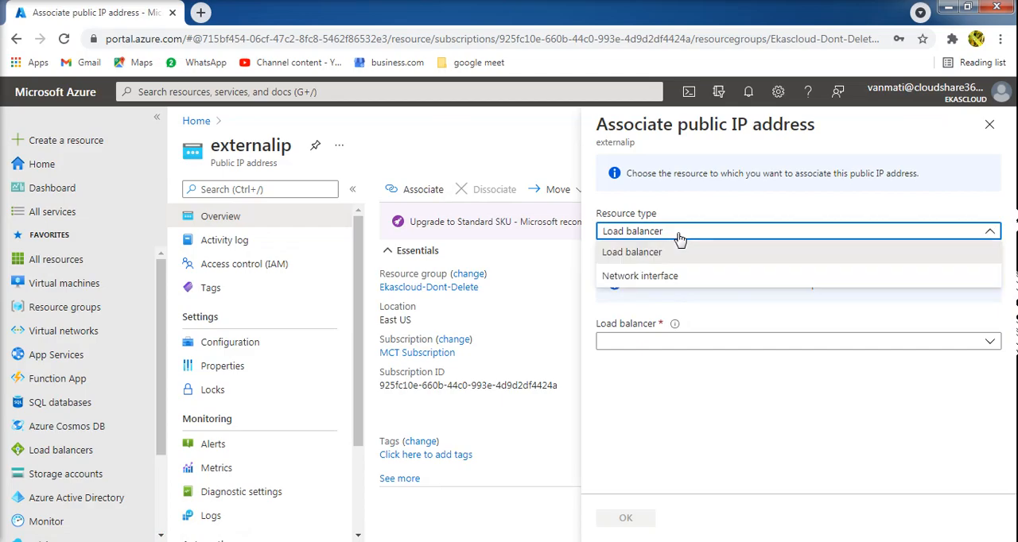
{"action": "left_click", "coordinate": [645, 278]}
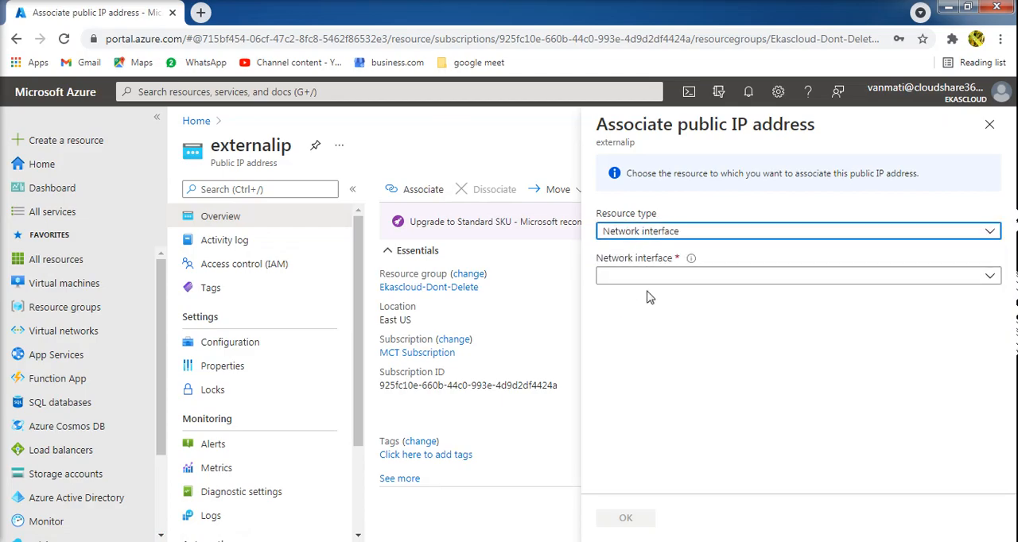
{"action": "left_click", "coordinate": [648, 285]}
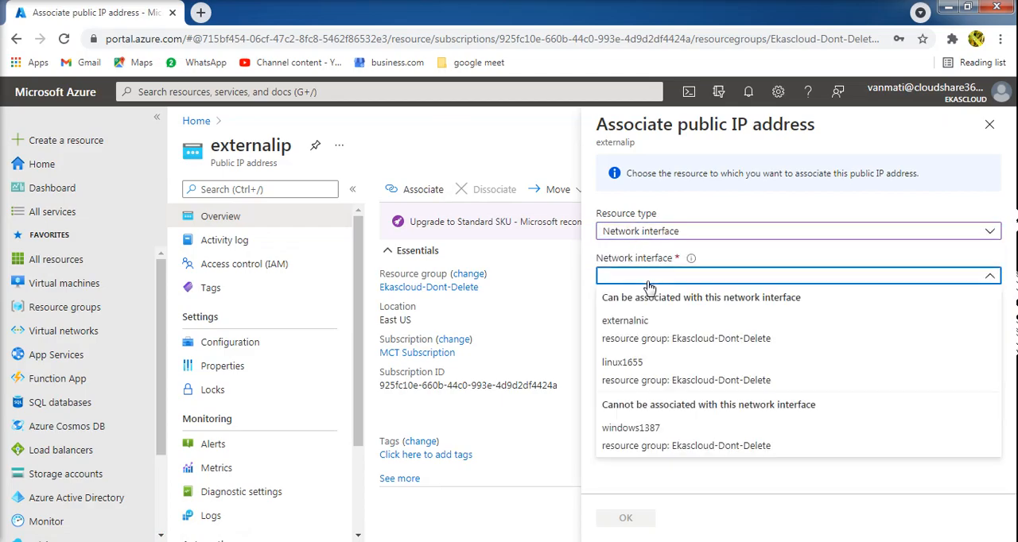
{"action": "left_click", "coordinate": [627, 338]}
{"action": "left_click", "coordinate": [625, 518]}
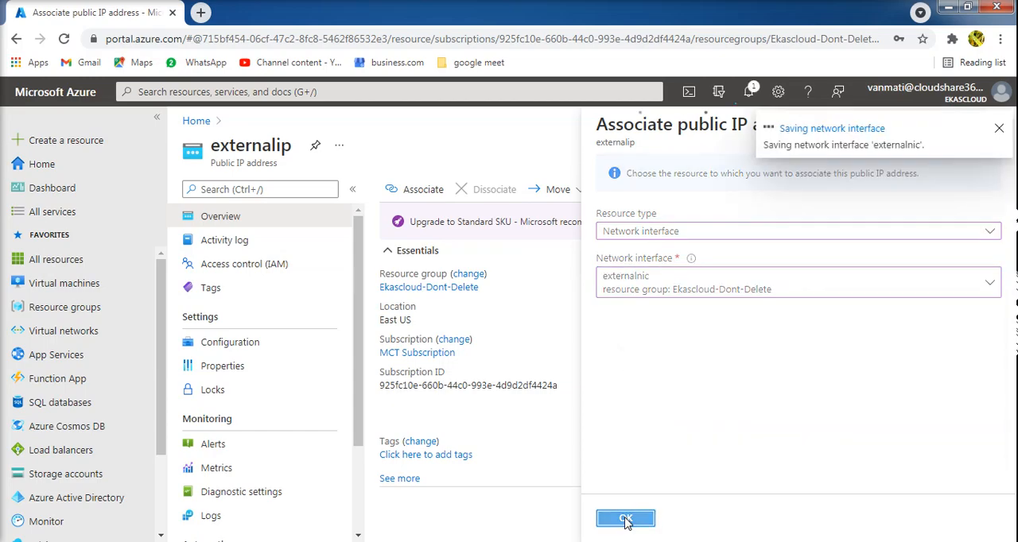